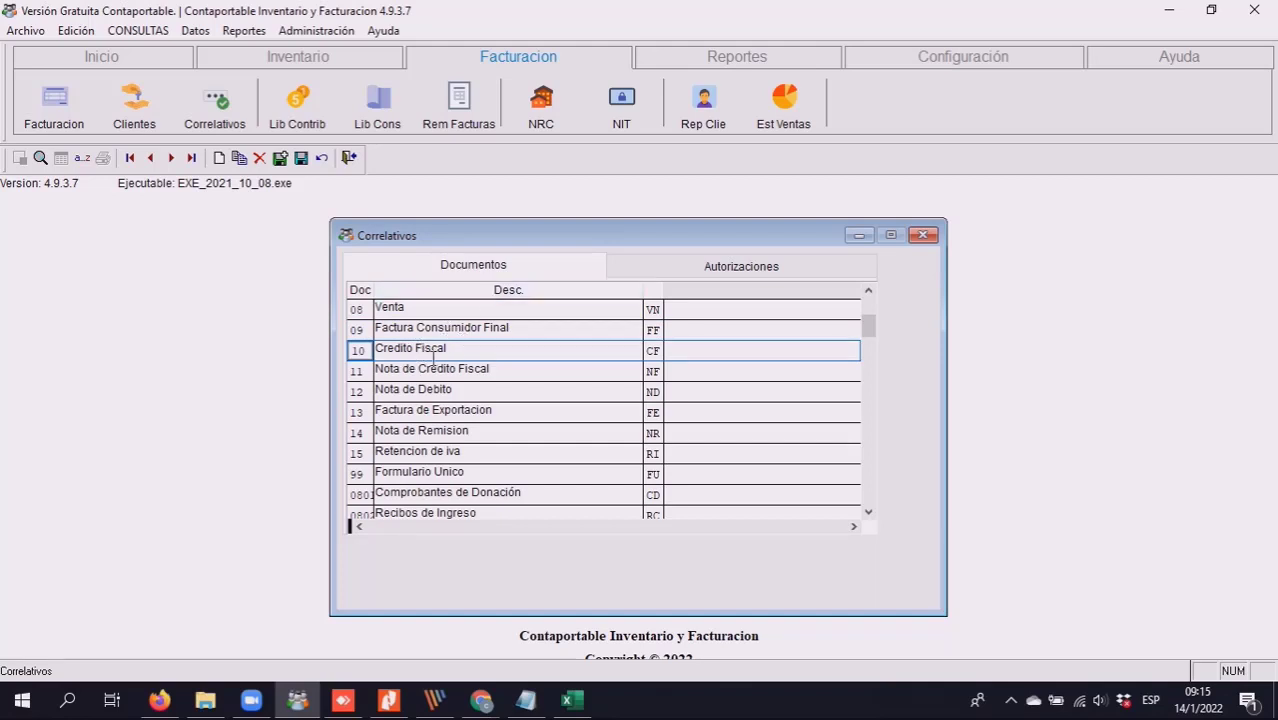
# - Add a new authorization to the Credito Fiscal document with the code 21SD000C
pyautogui.click(730, 268)
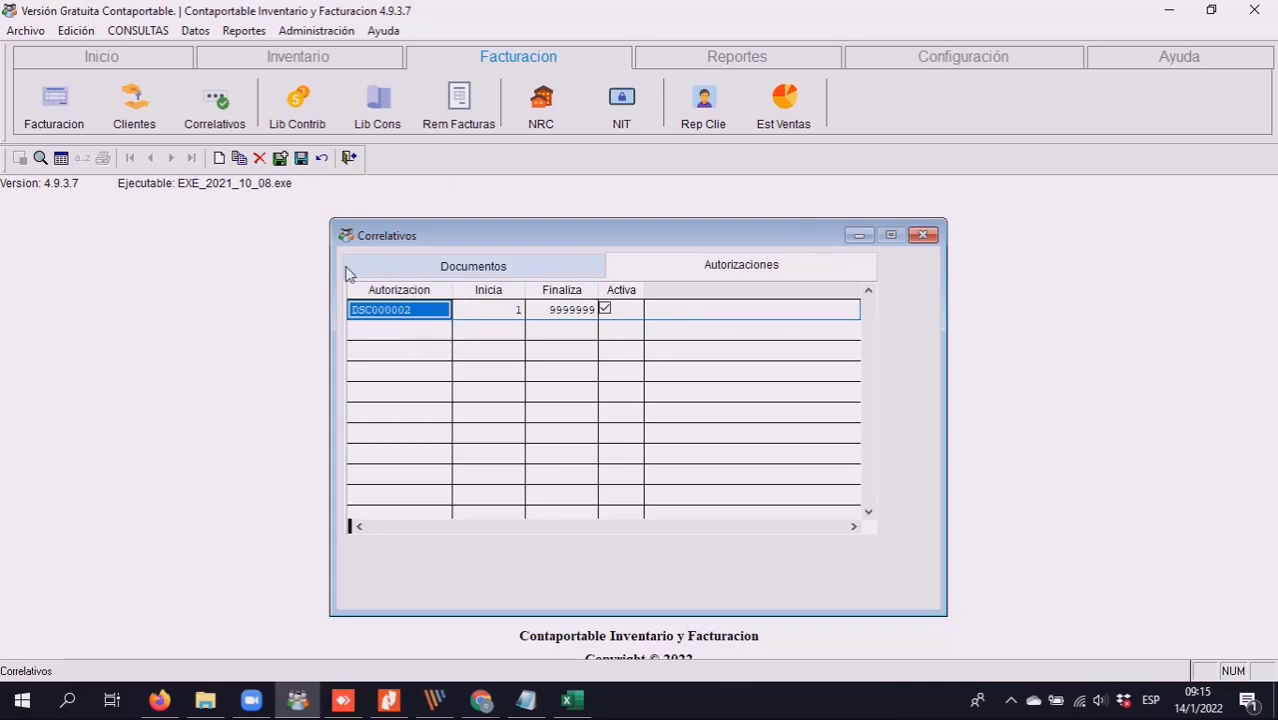
pyautogui.click(220, 162)
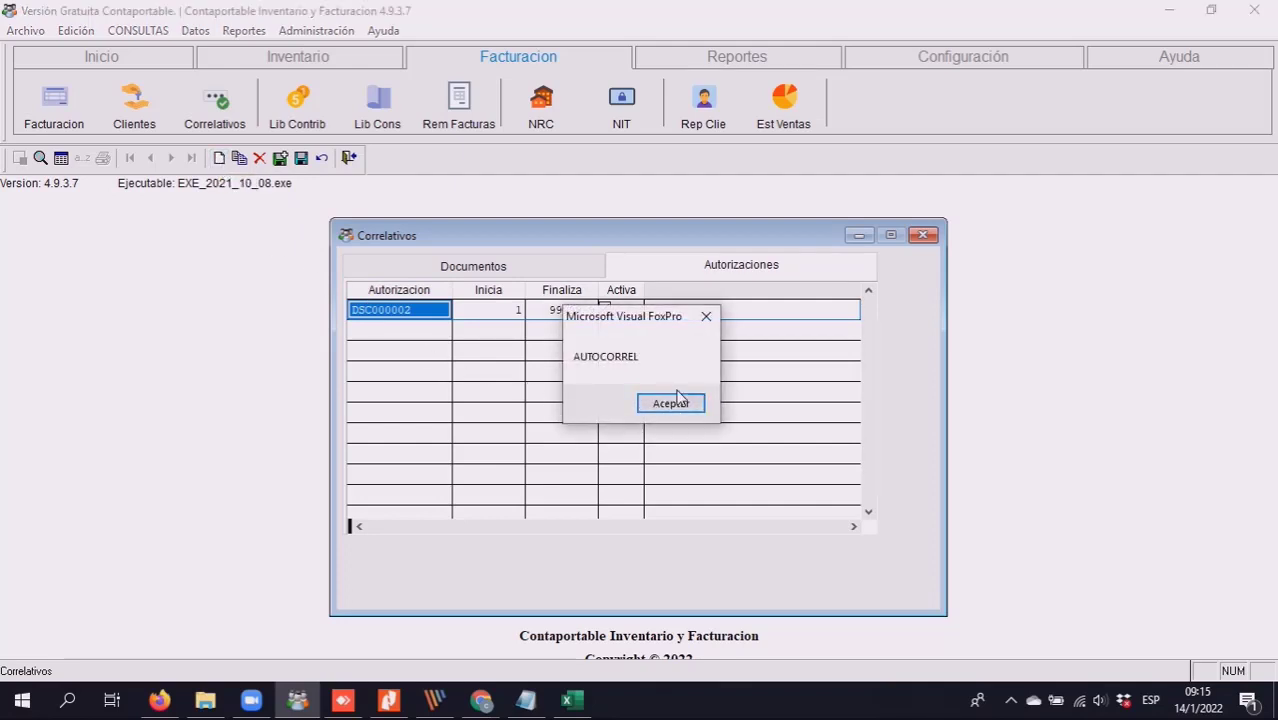
pyautogui.click(663, 405)
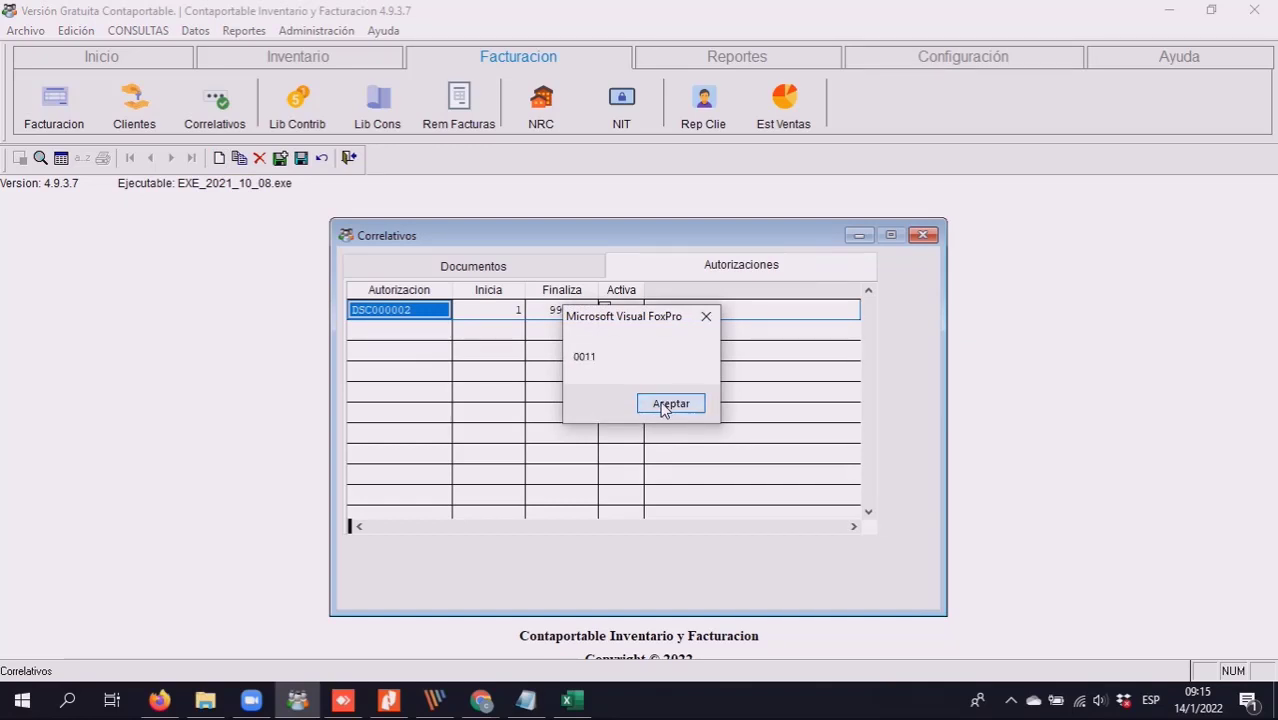
pyautogui.click(665, 405)
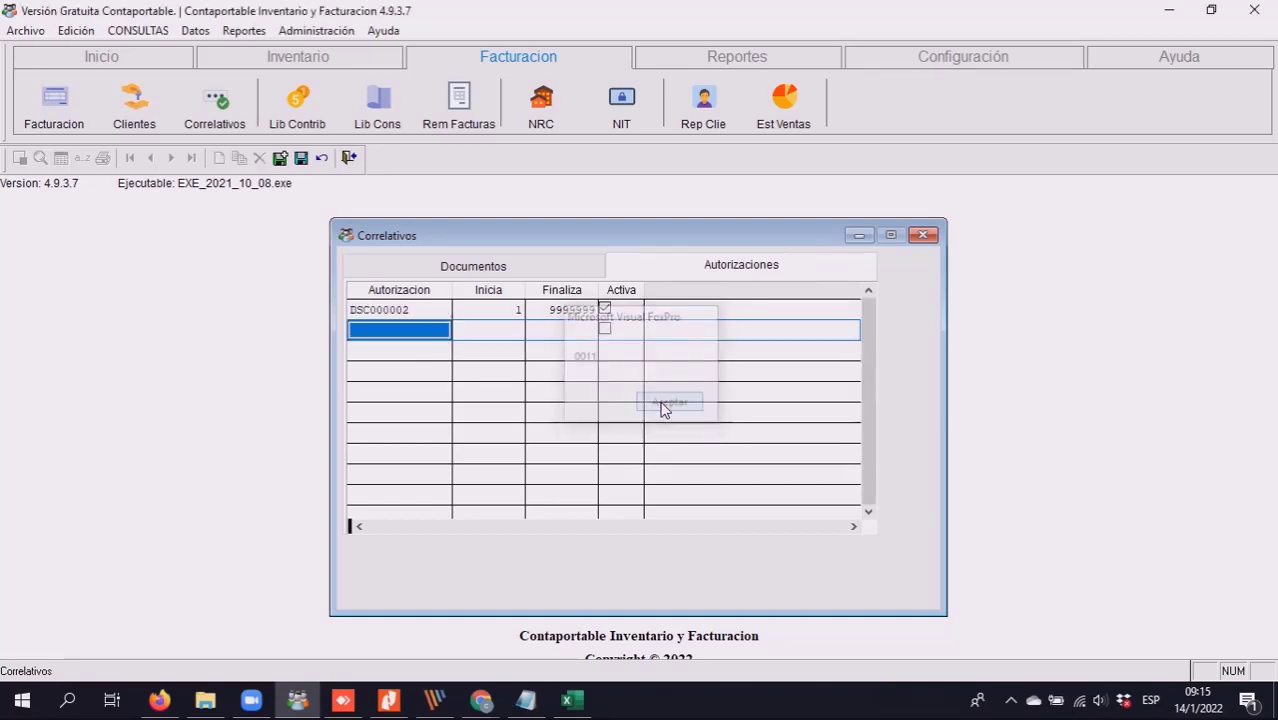
pyautogui.click(419, 332)
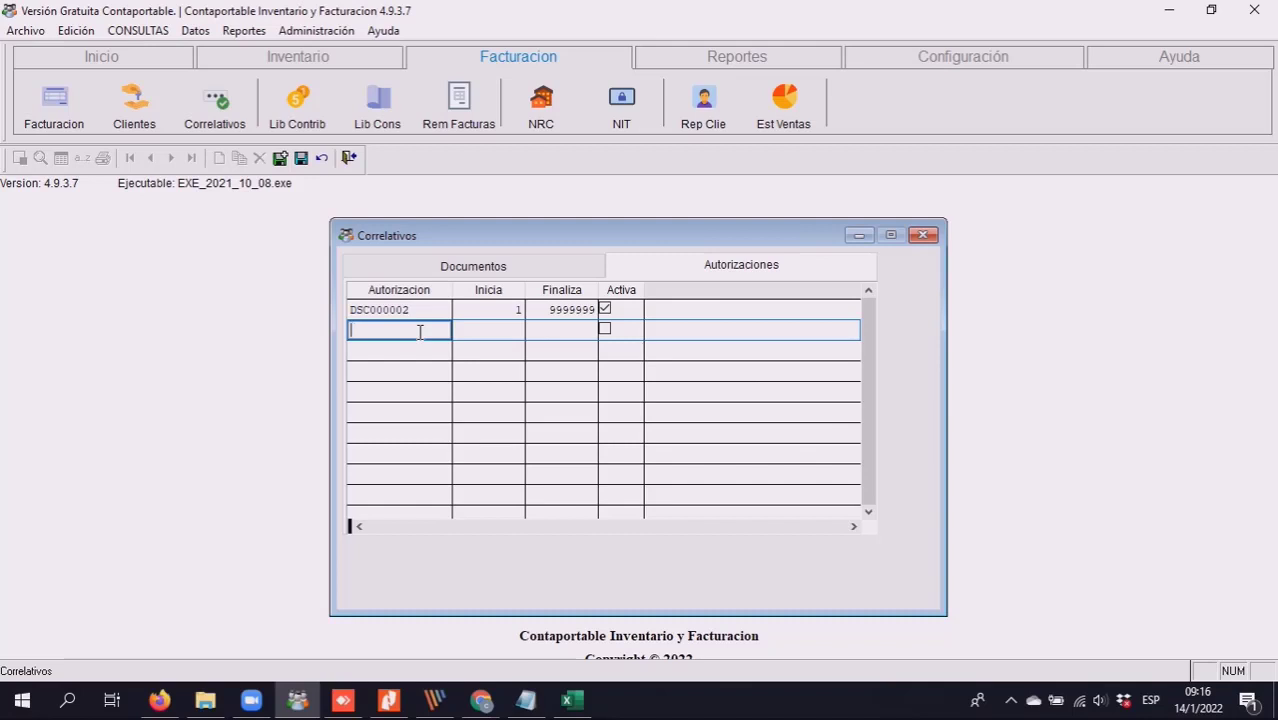
pyautogui.press('capslock')
pyautogui.write('21')
pyautogui.write('SD0000')
# - Set the new authorization's range to start at 1 and end at 500, mark it active, and save it
pyautogui.click(487, 332)
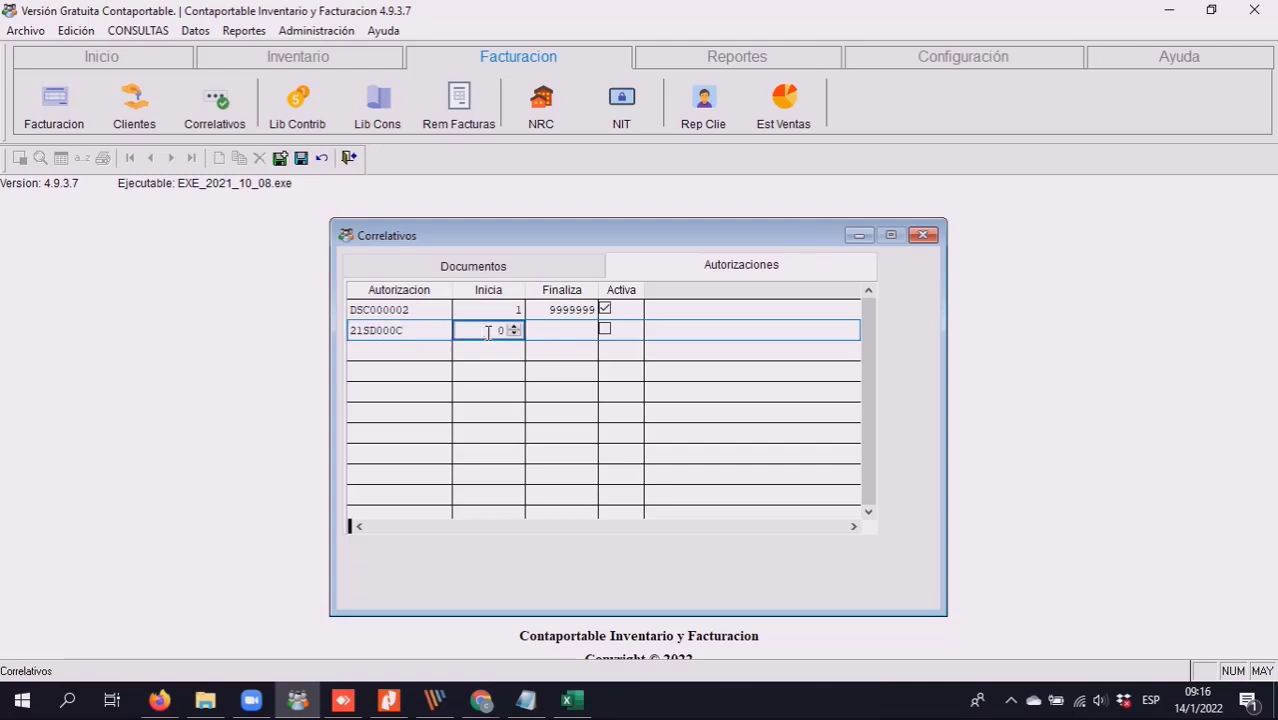
pyautogui.write('1')
pyautogui.press('Tab')
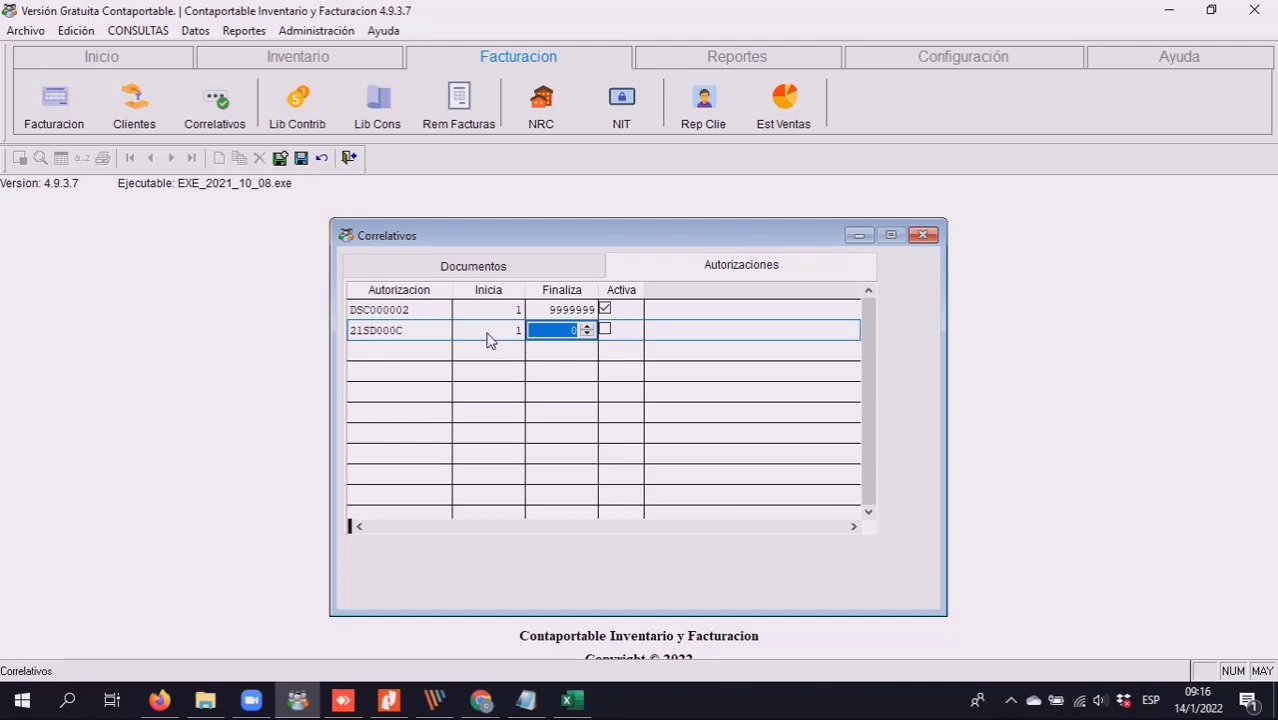
pyautogui.write('500')
pyautogui.click(609, 336)
pyautogui.click(607, 333)
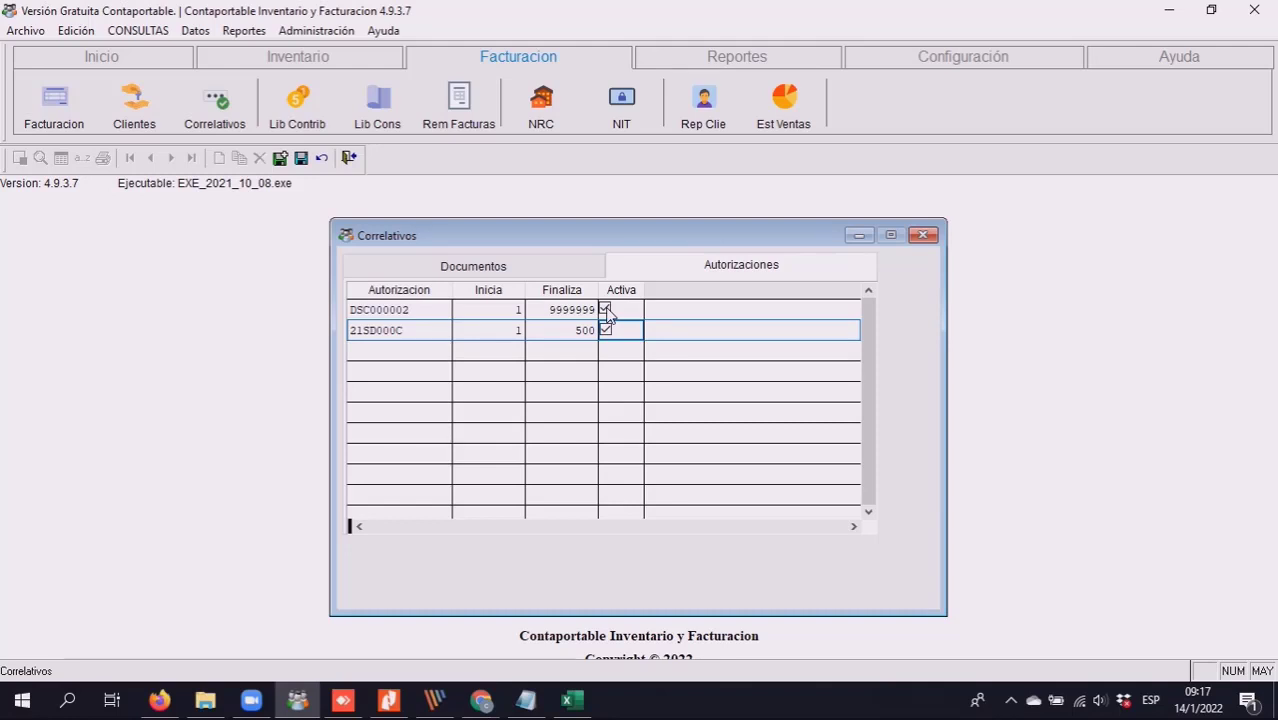
pyautogui.press('Escape')
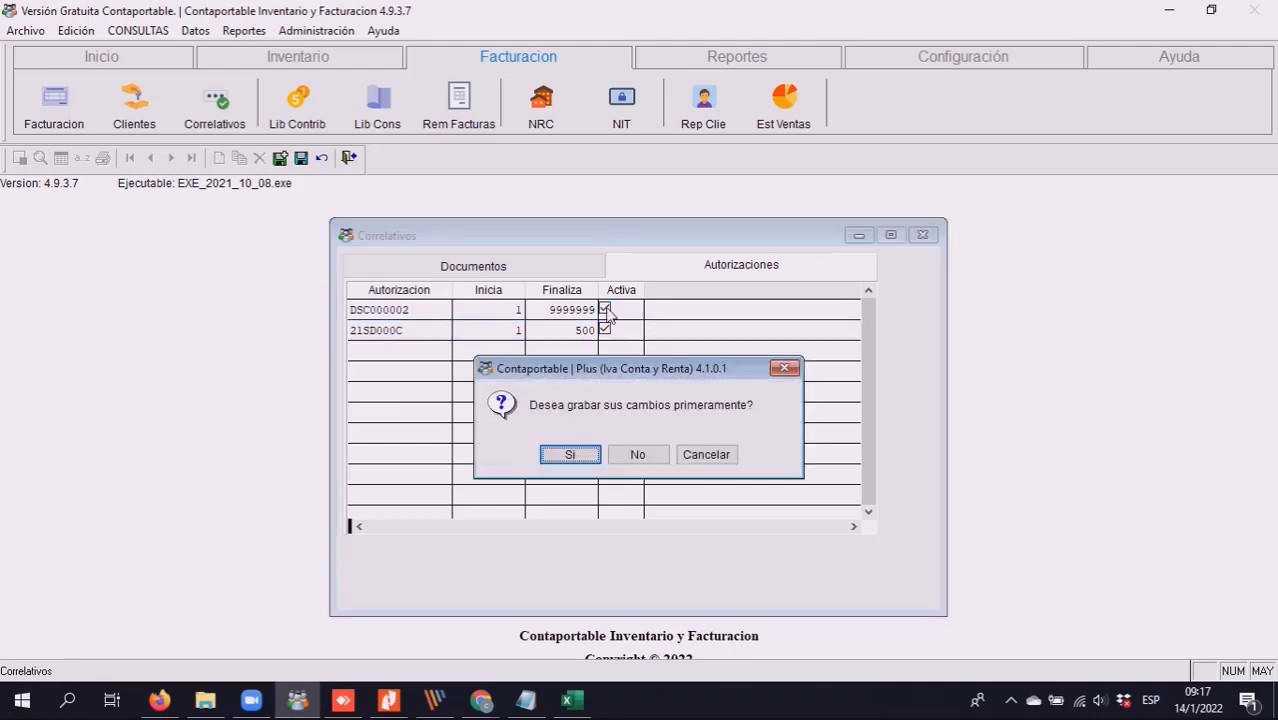
pyautogui.click(568, 456)
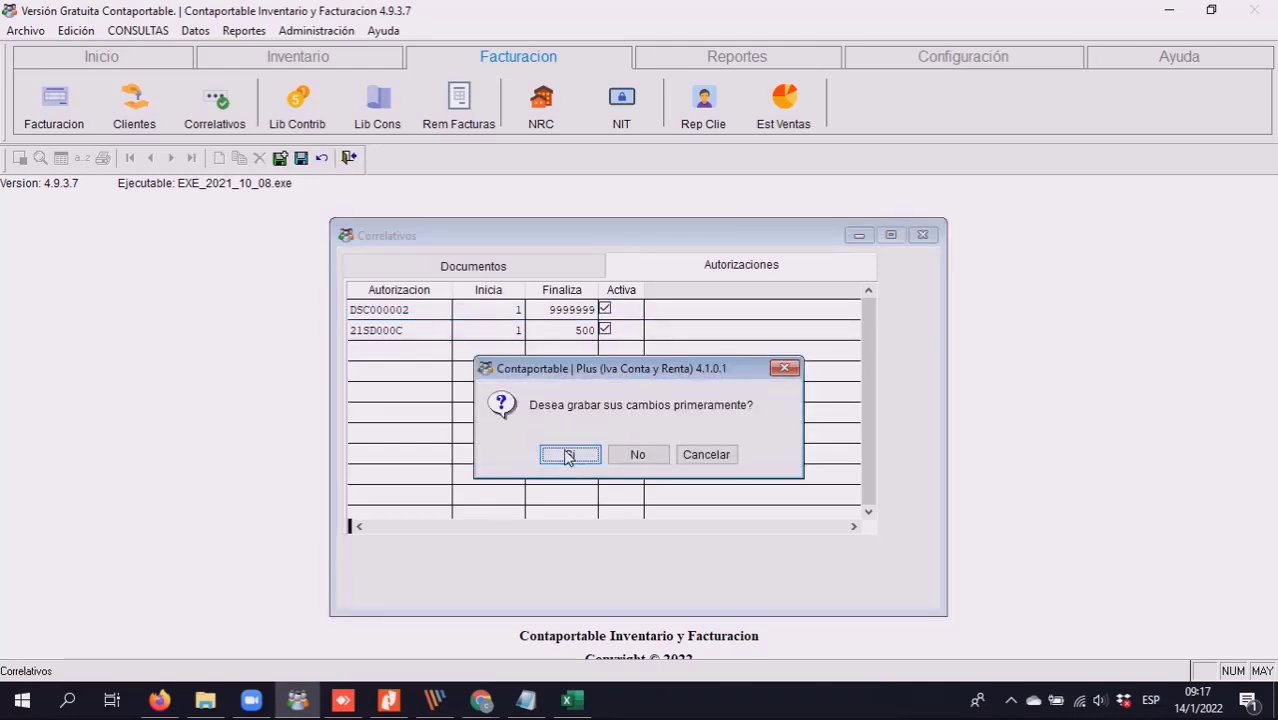
pyautogui.click(568, 456)
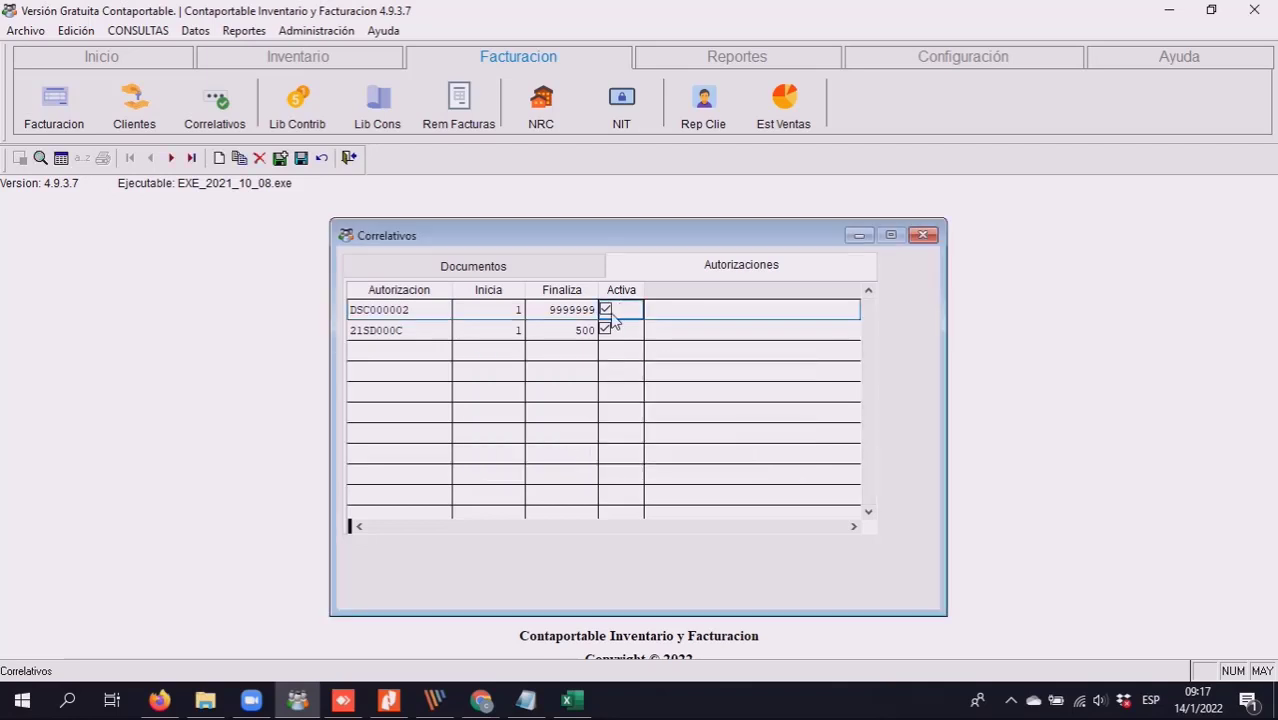
# - Deactivate the Credito Fiscal authorization DSC000002 and save the change
pyautogui.click(606, 311)
pyautogui.click(487, 275)
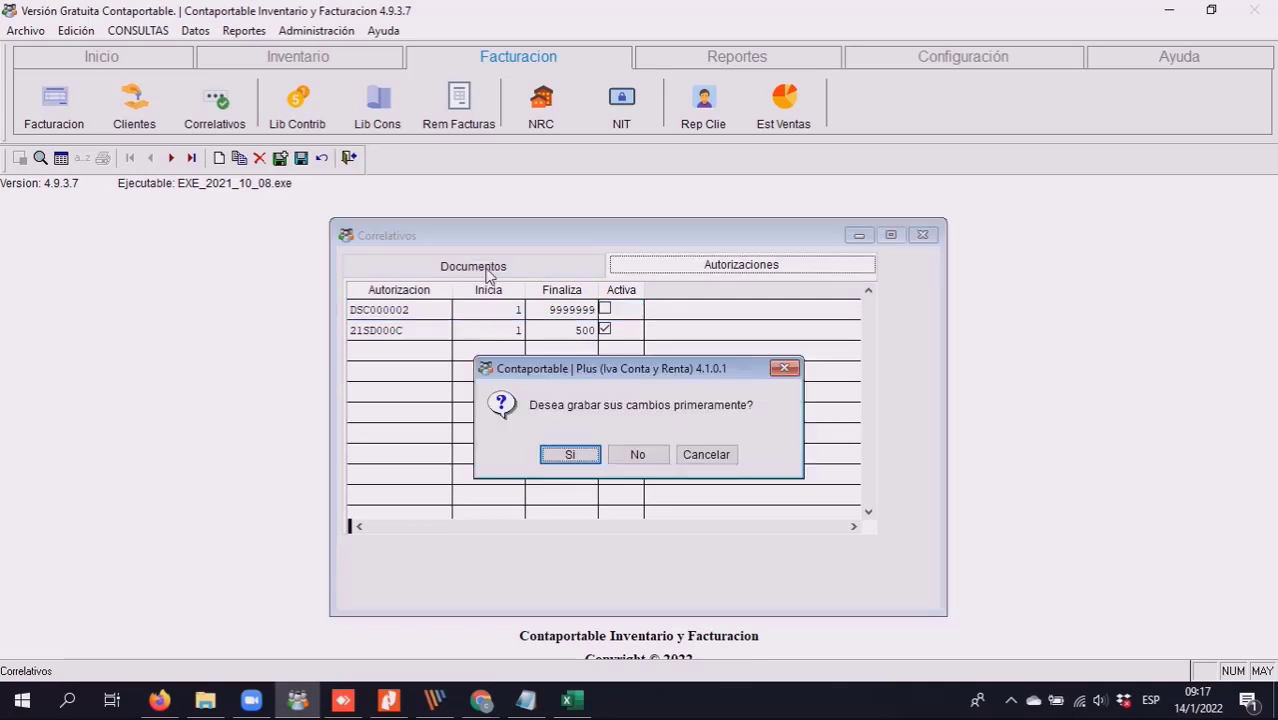
pyautogui.click(566, 454)
pyautogui.click(667, 268)
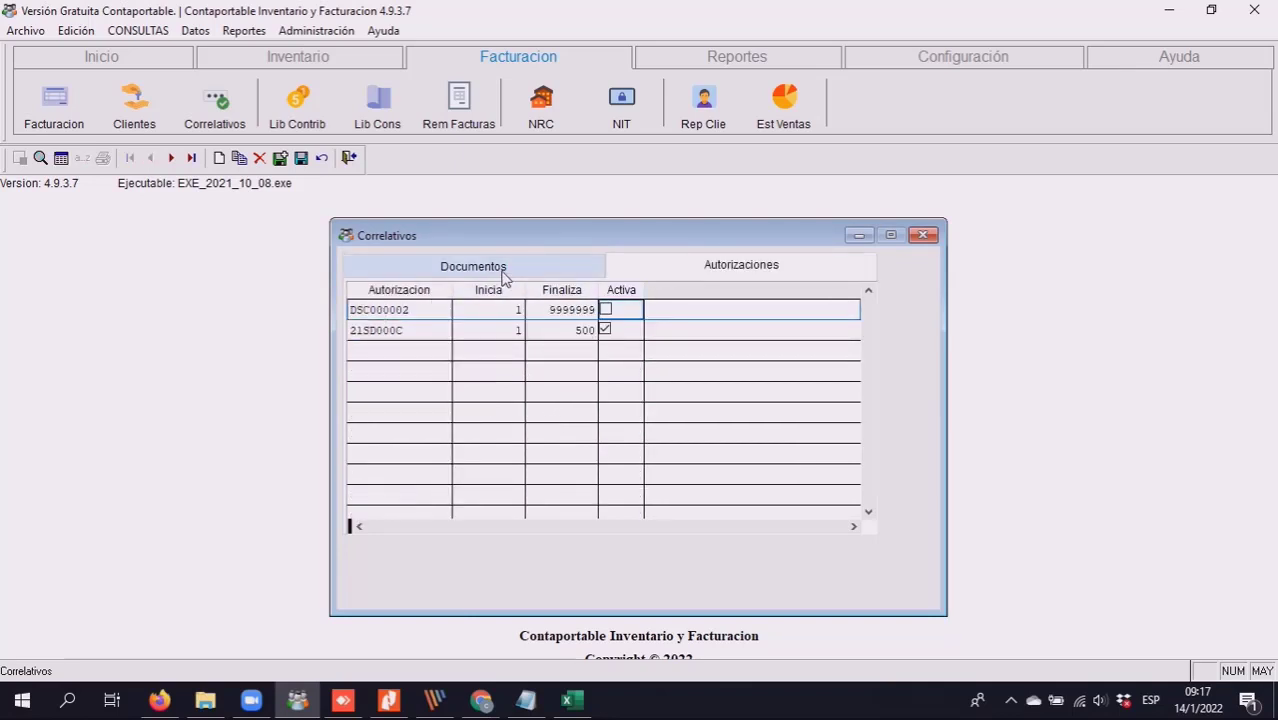
# - Review the list of document types and the authorization for Formulario Unico, closing the Correlativos form when done
pyautogui.click(578, 270)
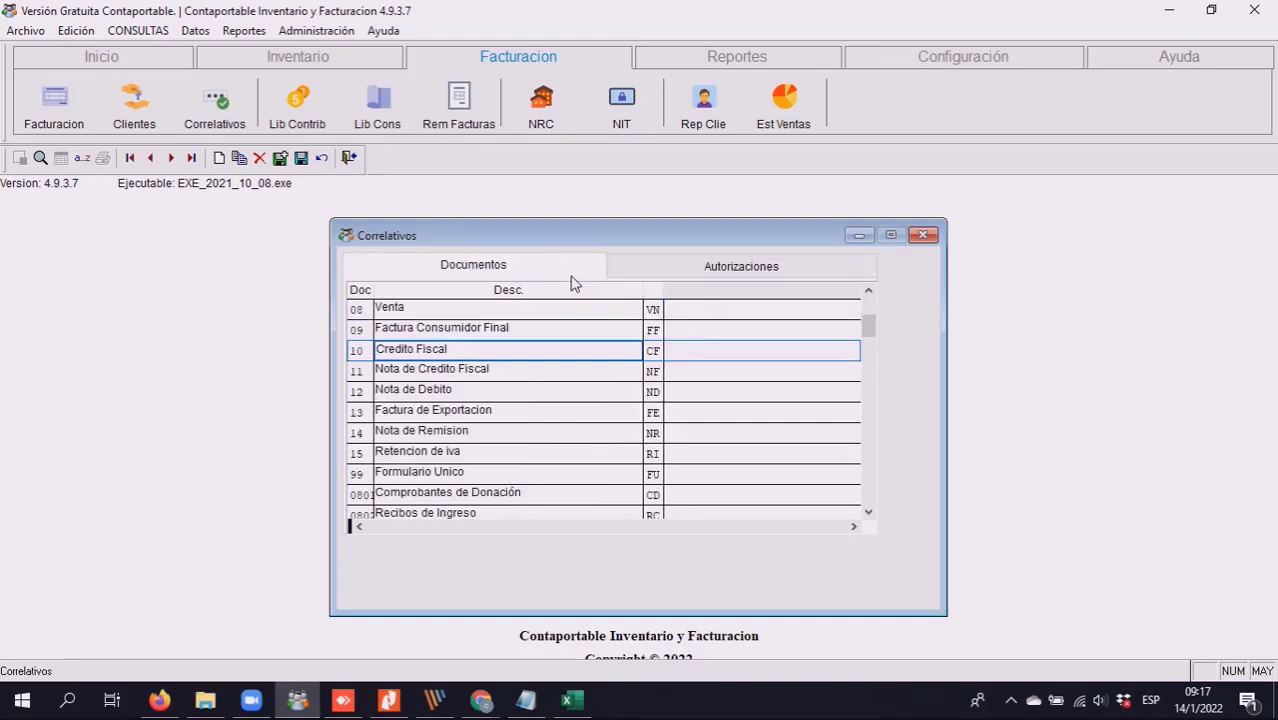
pyautogui.click(532, 330)
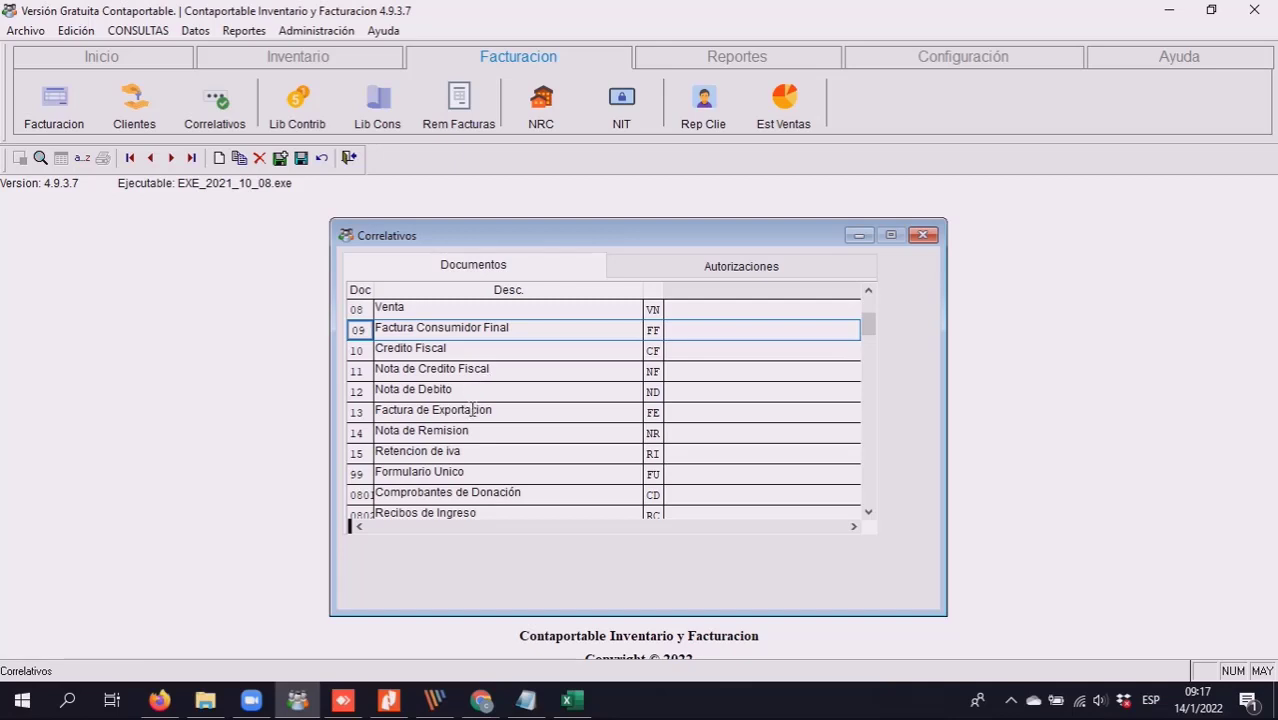
pyautogui.moveTo(870, 337); pyautogui.dragTo(872, 390)
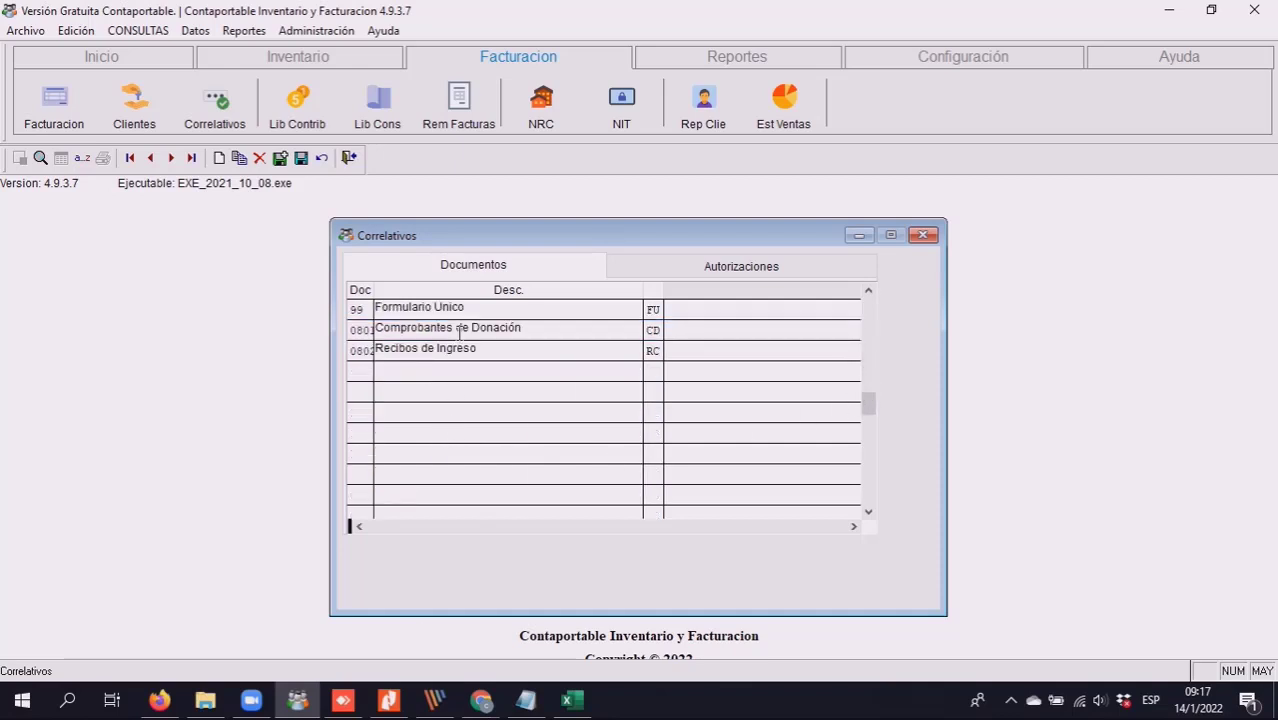
pyautogui.moveTo(867, 408); pyautogui.dragTo(865, 316)
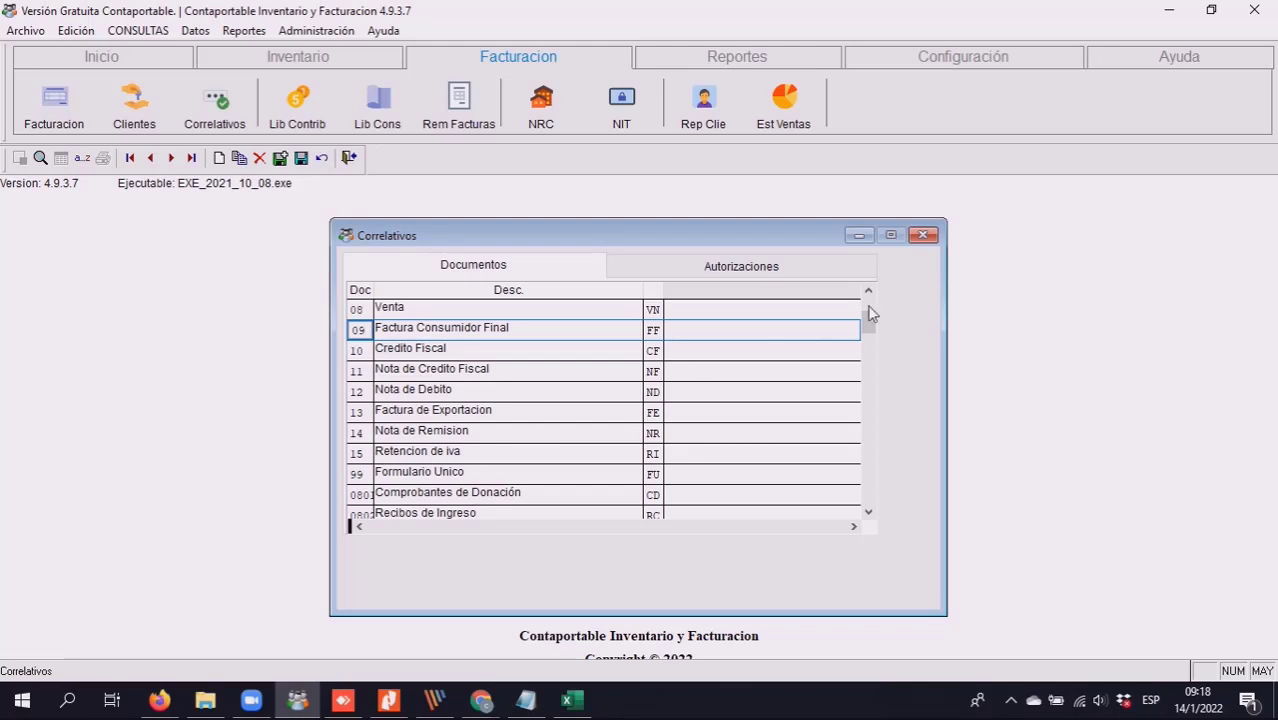
pyautogui.click(440, 473)
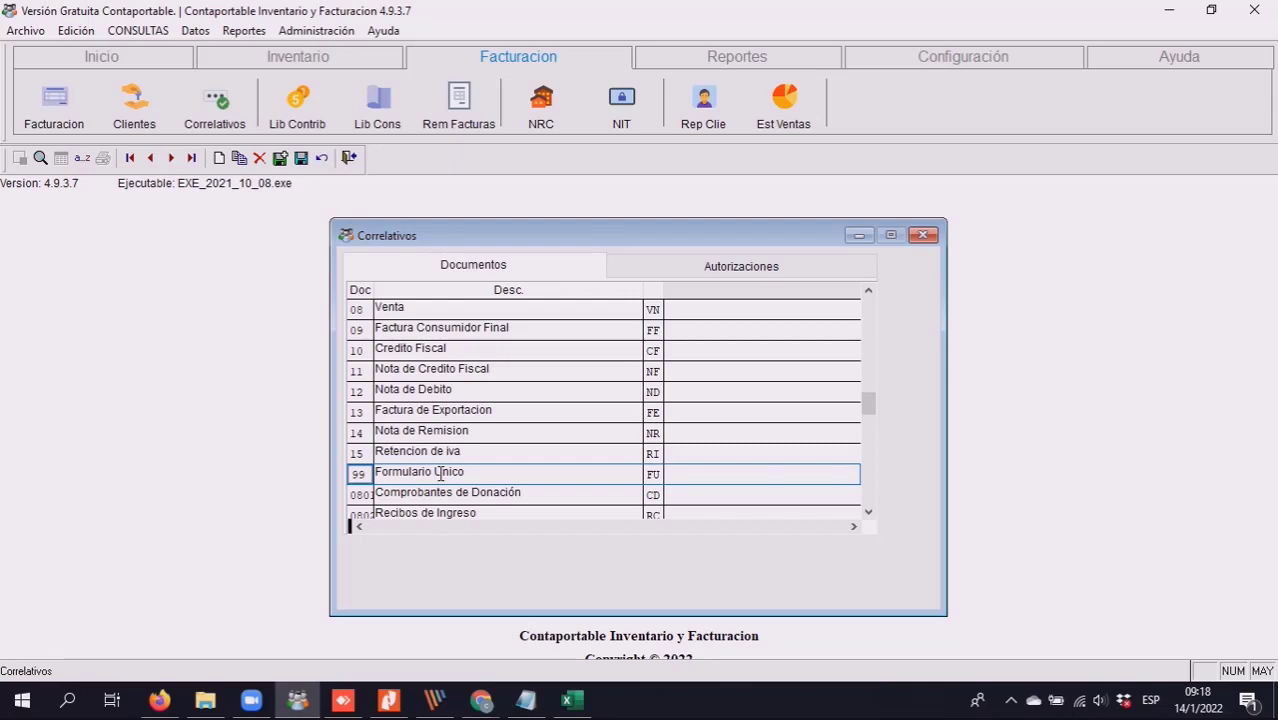
pyautogui.click(701, 270)
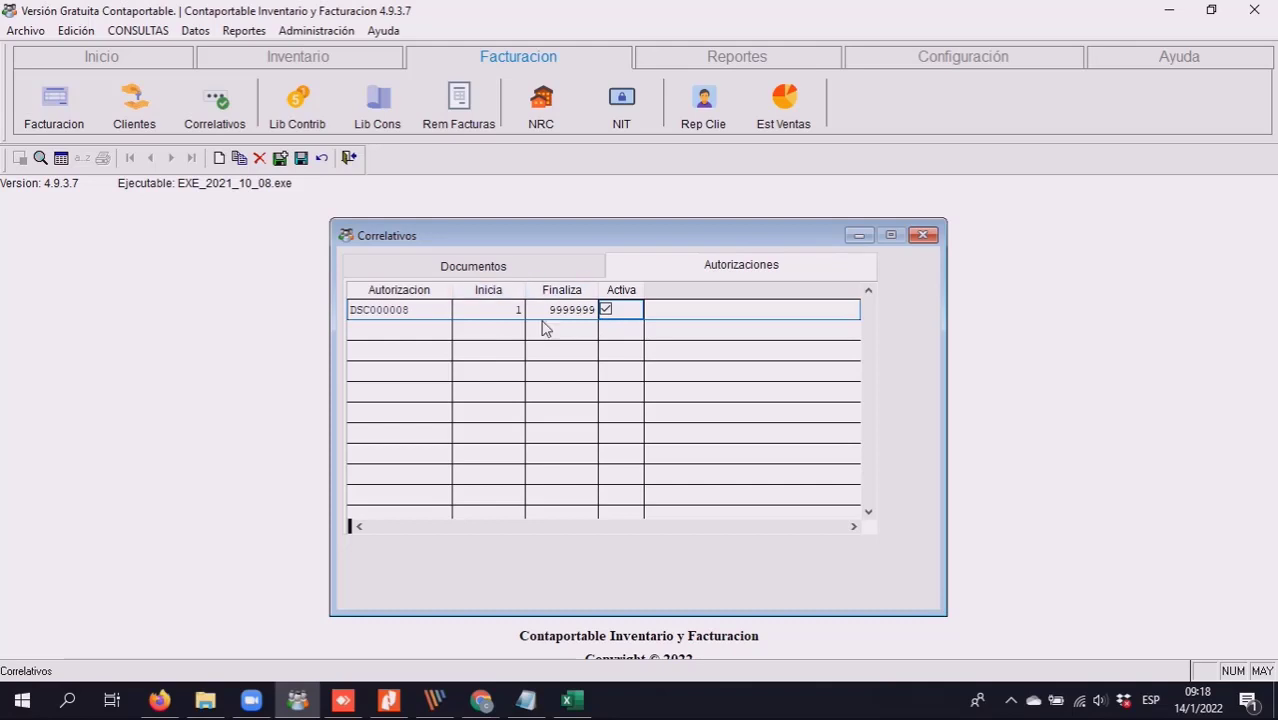
pyautogui.click(534, 275)
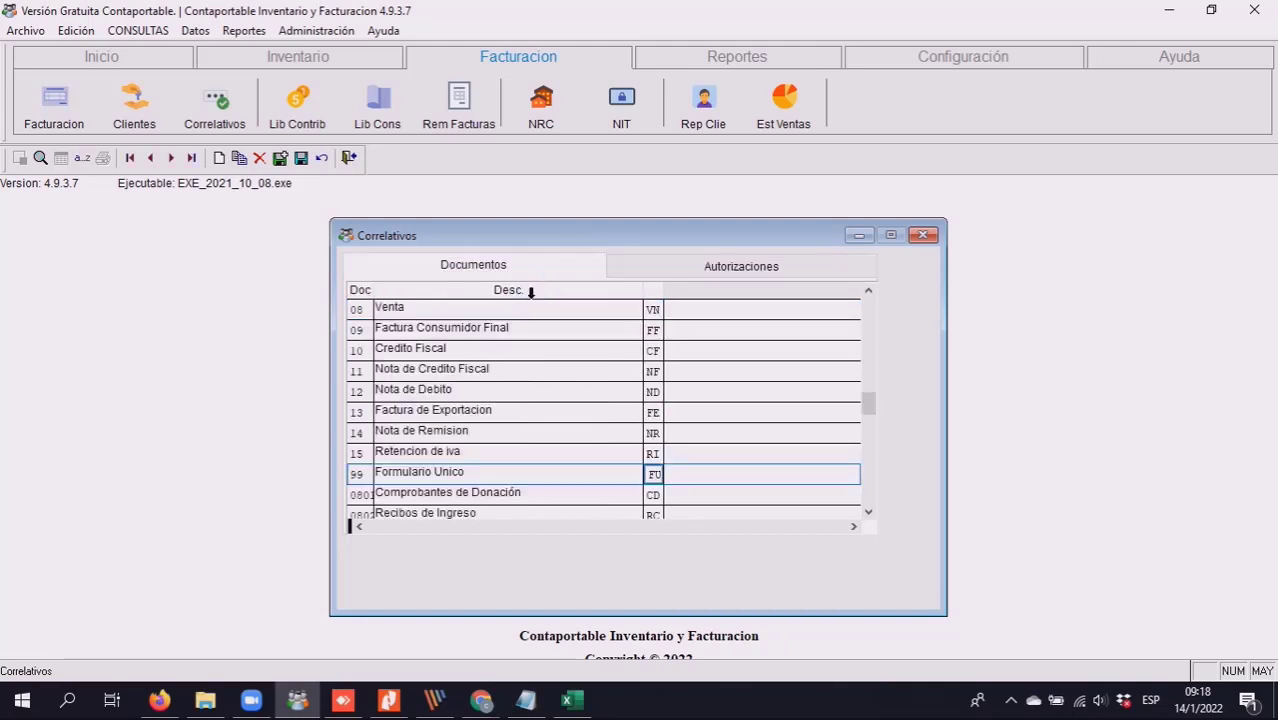
pyautogui.moveTo(869, 406); pyautogui.dragTo(882, 314)
pyautogui.click(922, 235)
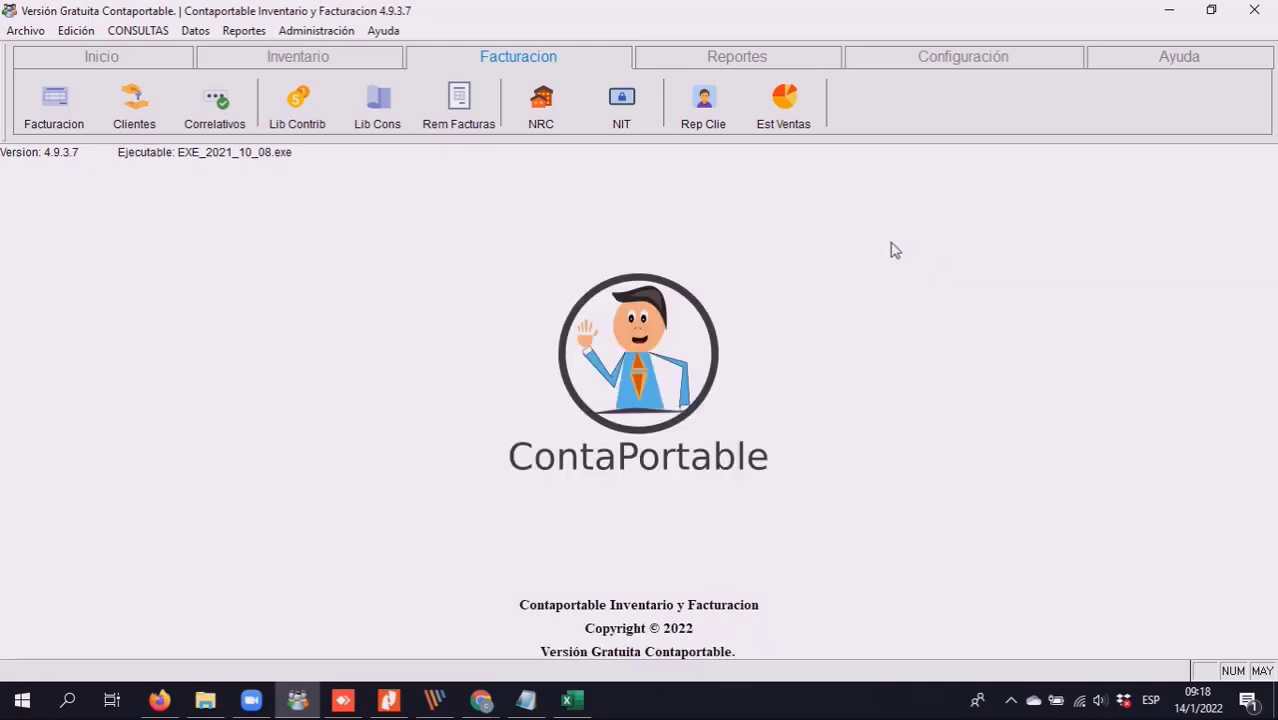
# - Open a new Credito Fiscal document in Facturacion to view its form, and discard it without saving
pyautogui.click(66, 118)
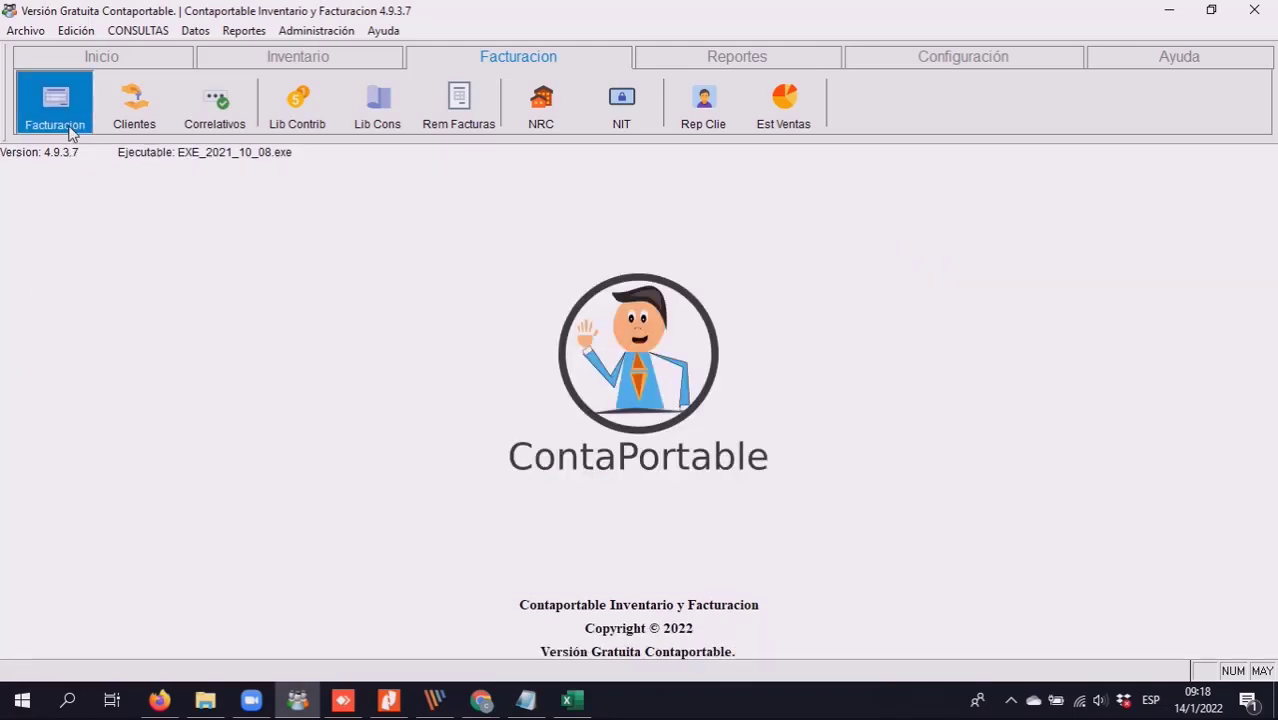
pyautogui.click(125, 335)
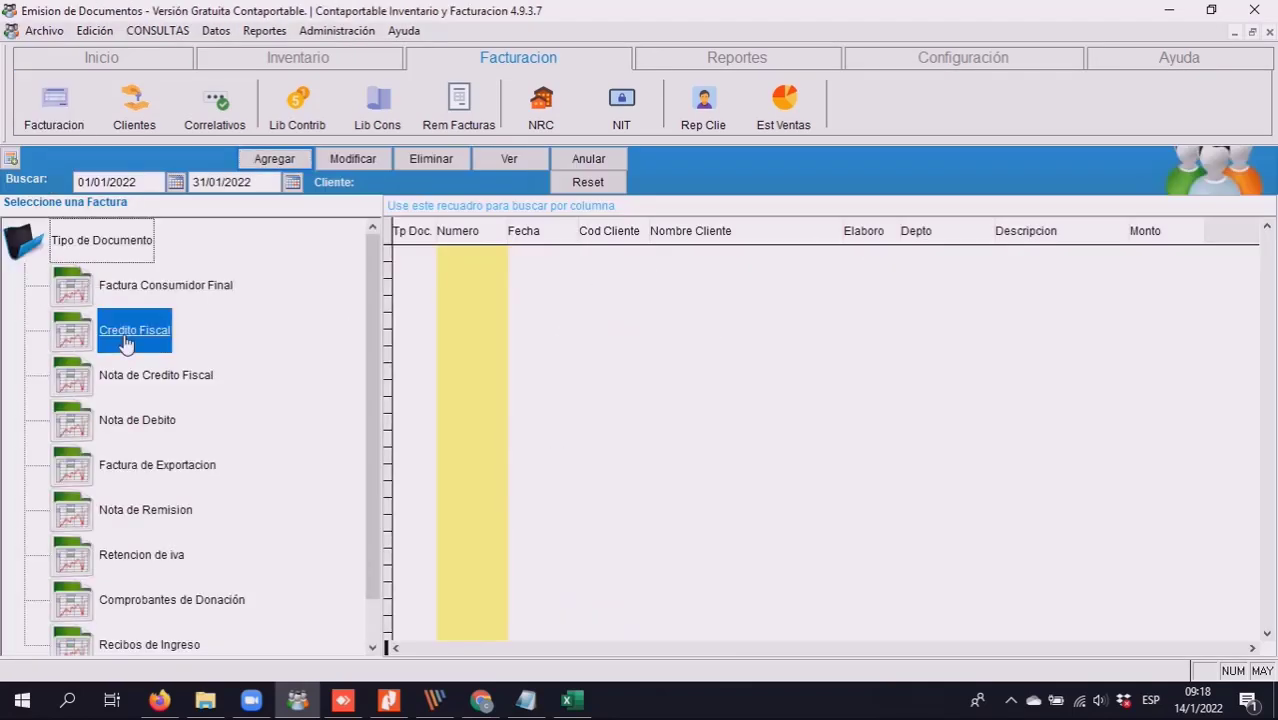
pyautogui.click(265, 158)
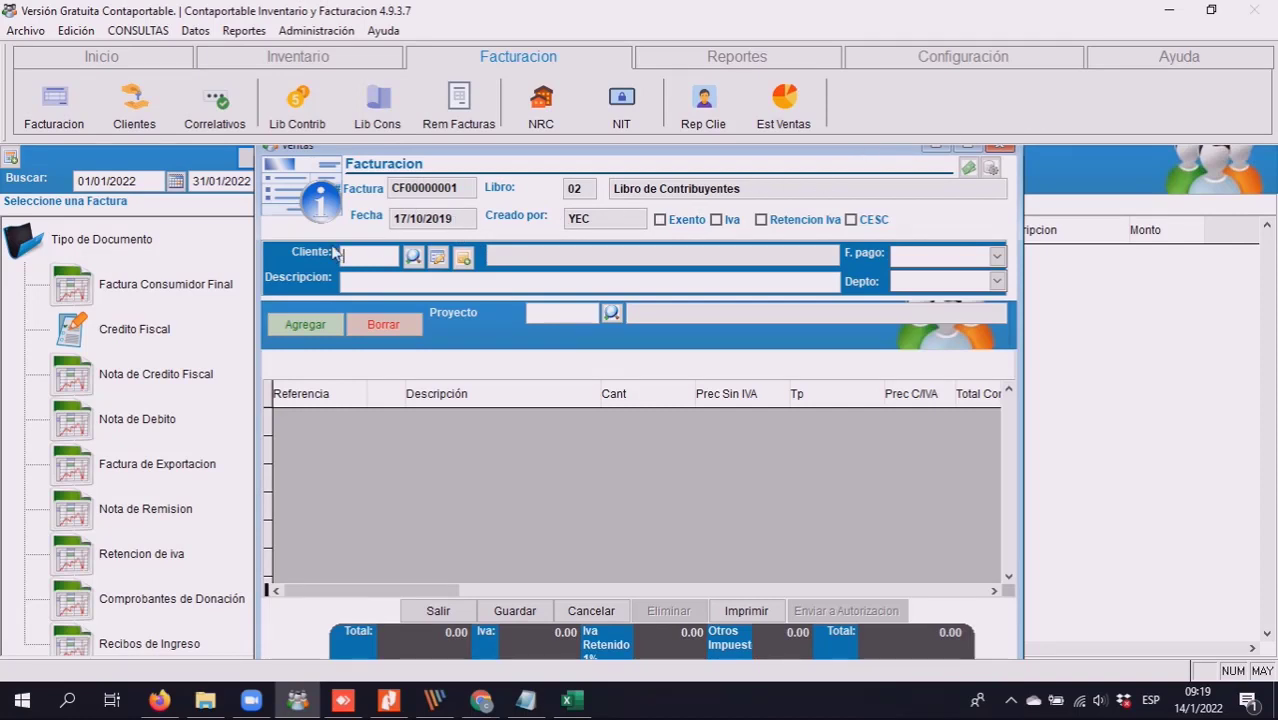
pyautogui.click(1001, 152)
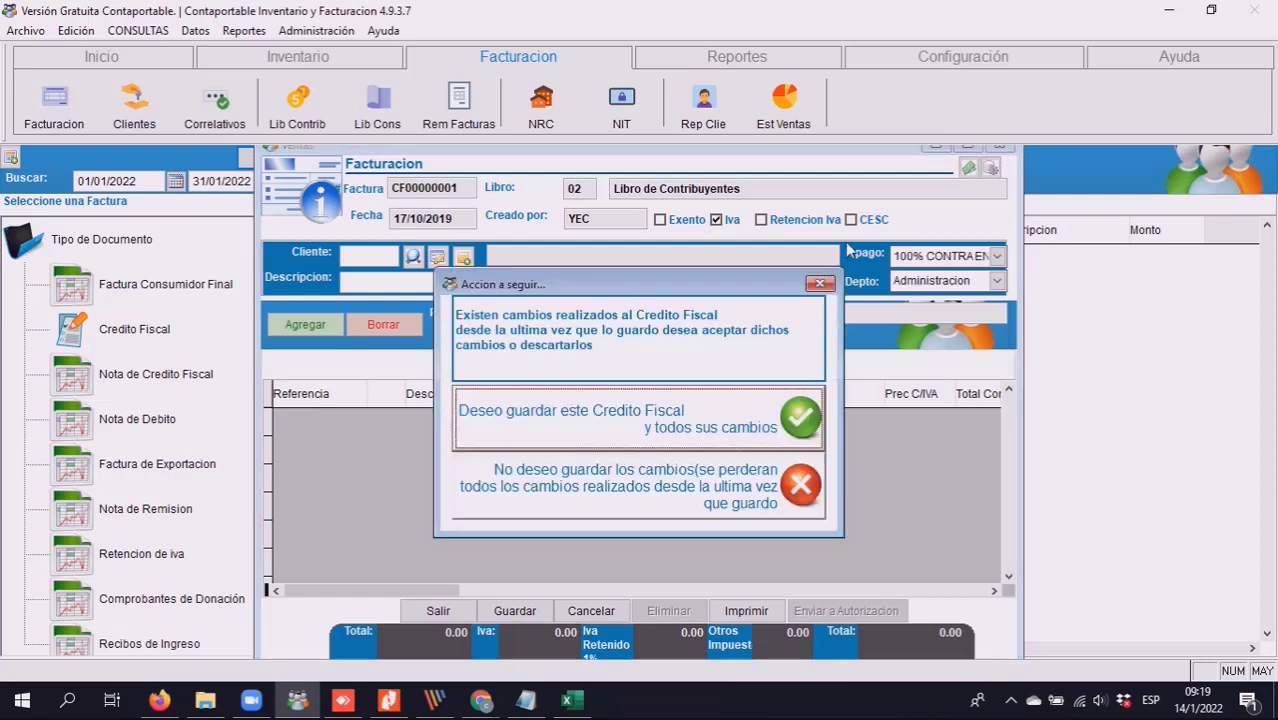
pyautogui.click(670, 499)
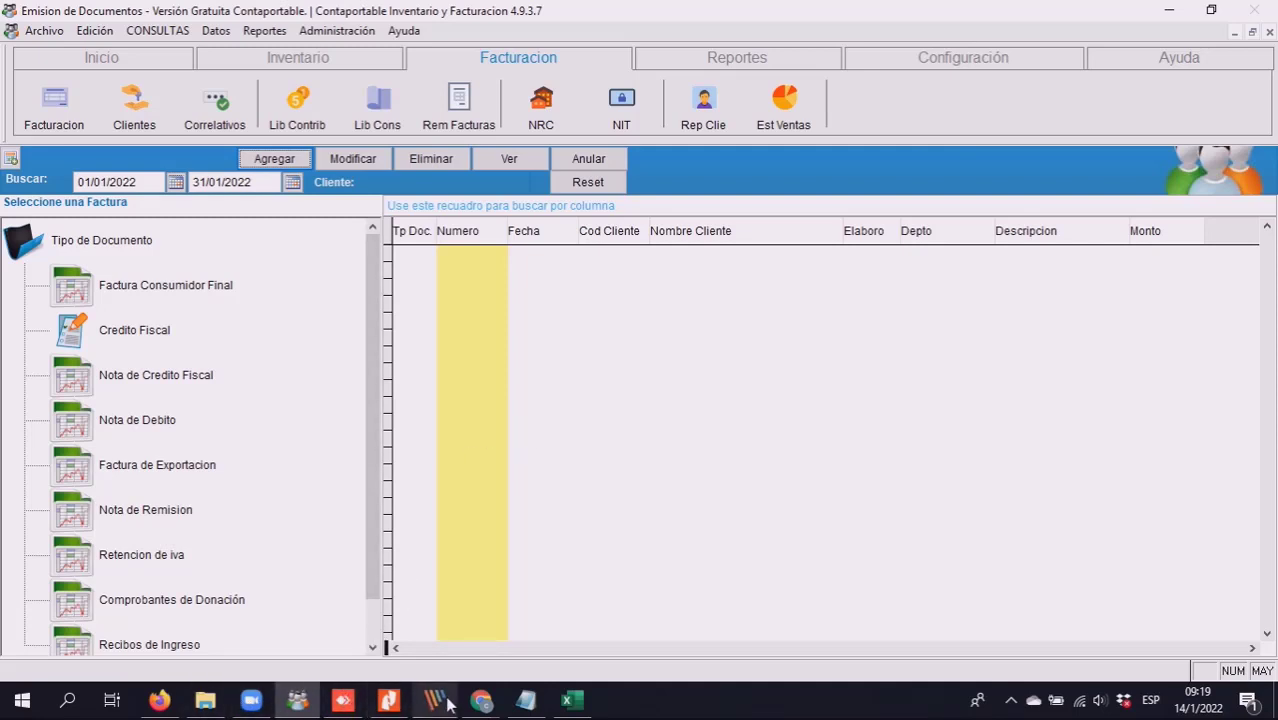
pyautogui.click(480, 703)
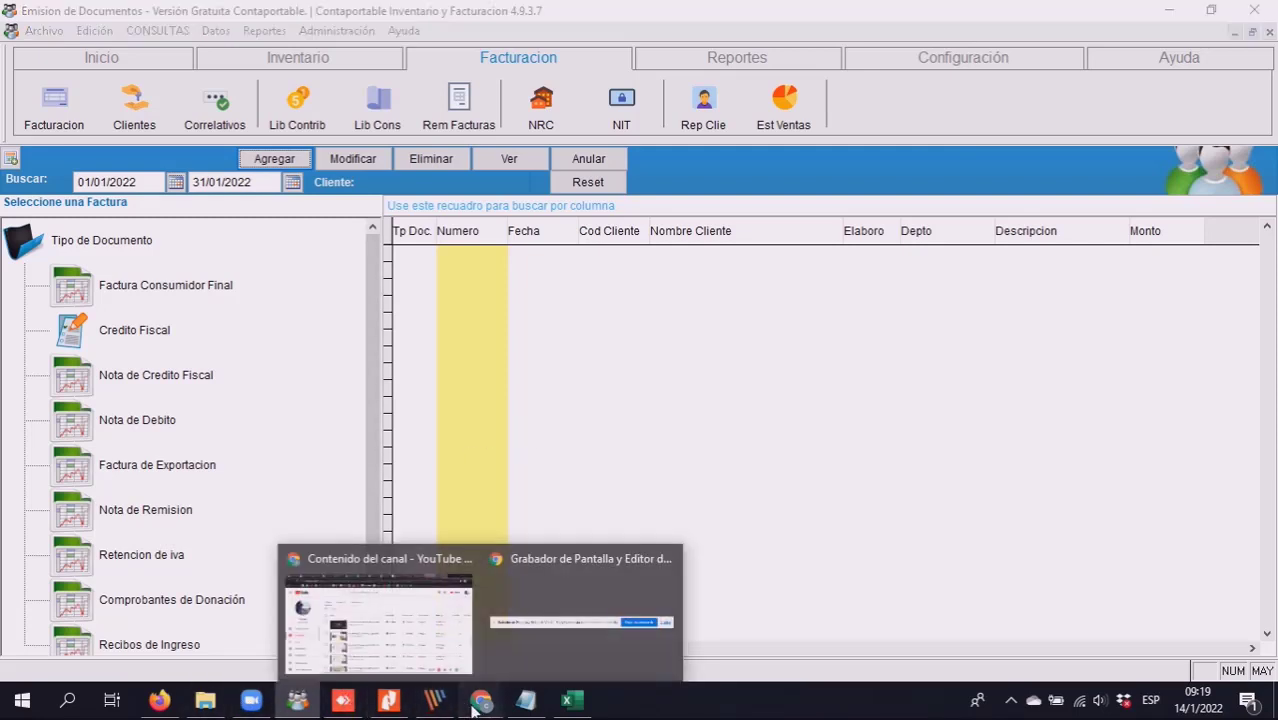
pyautogui.click(378, 615)
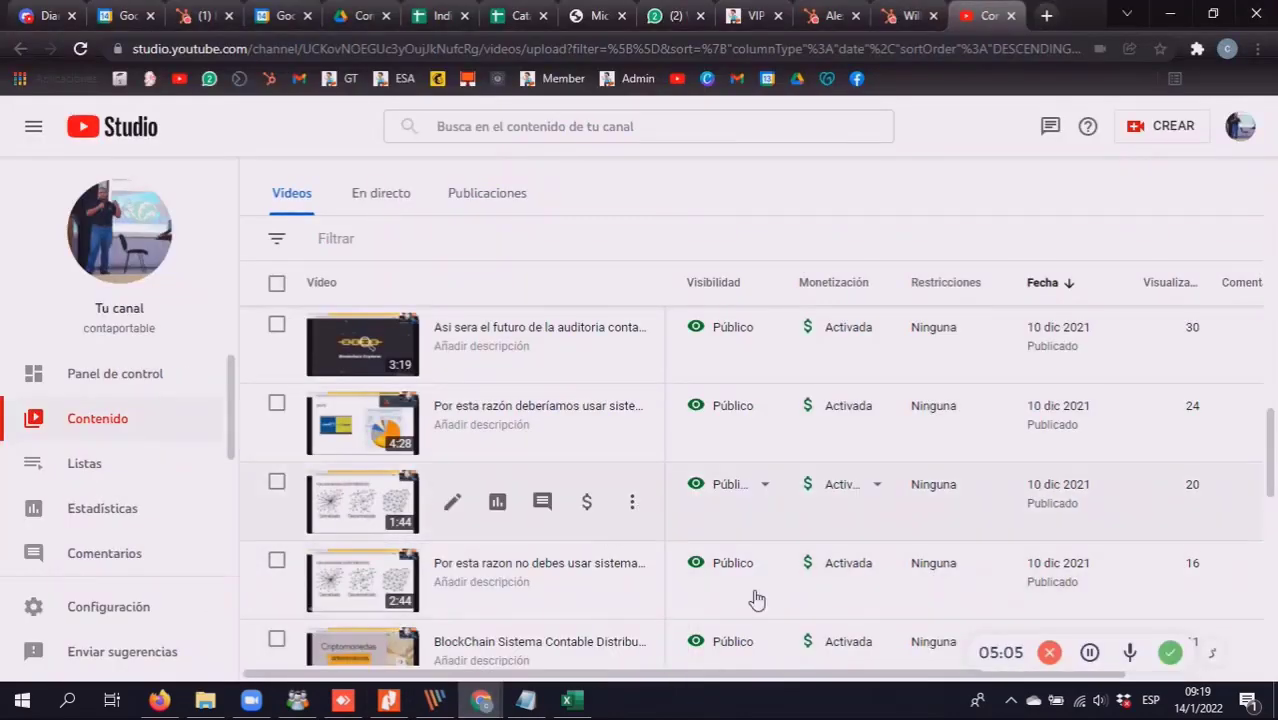